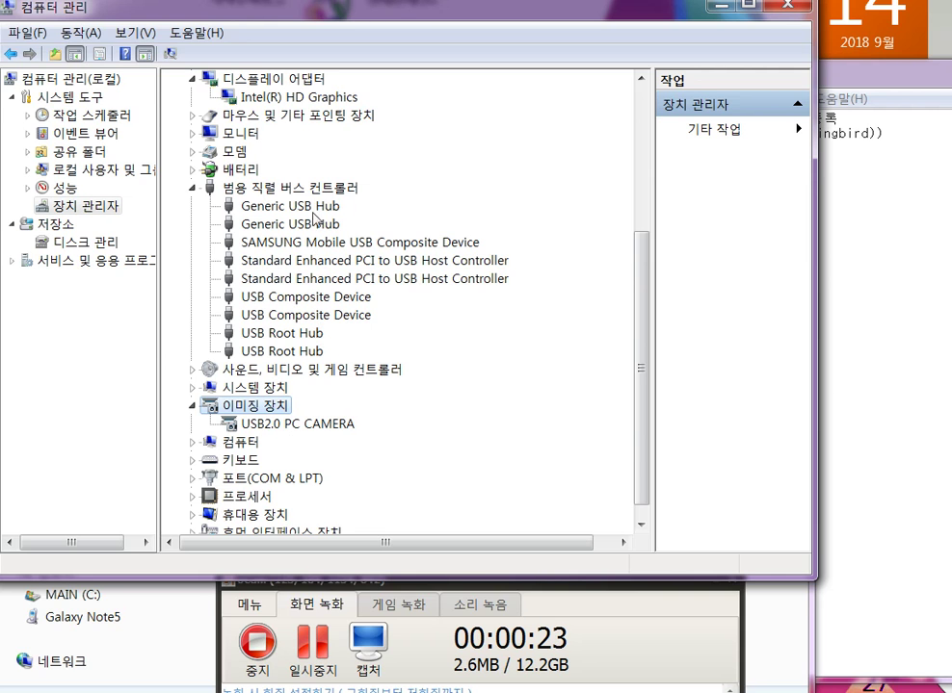
Step: Check the SAMSUNG Mobile USB Composite Device entry under 범용 직렬 버스 컨트롤러, then close Computer Management
drag(639, 371, 637, 289)
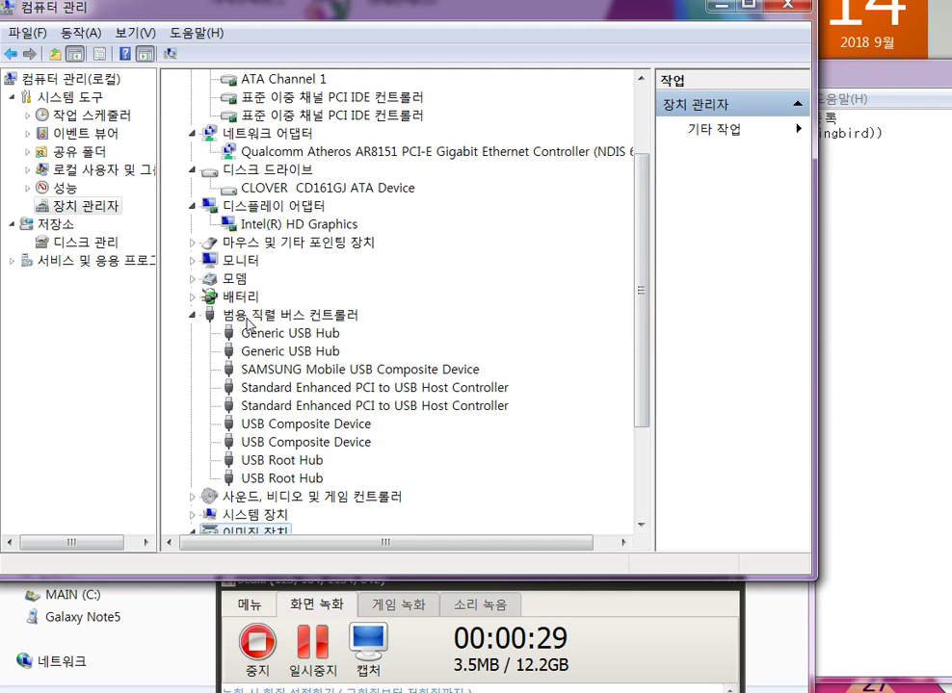
click(285, 376)
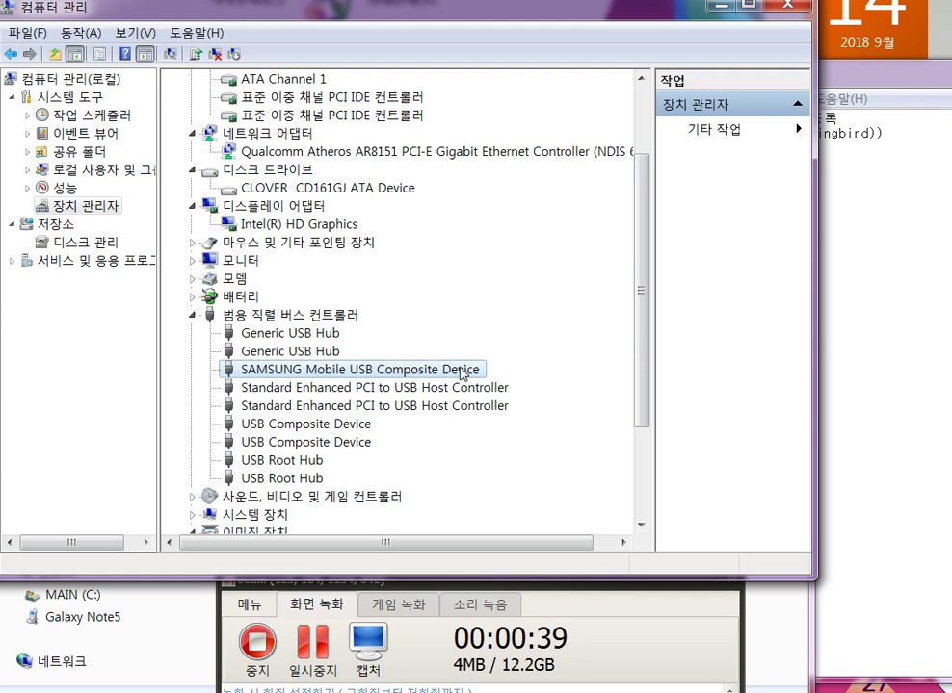
click(11, 55)
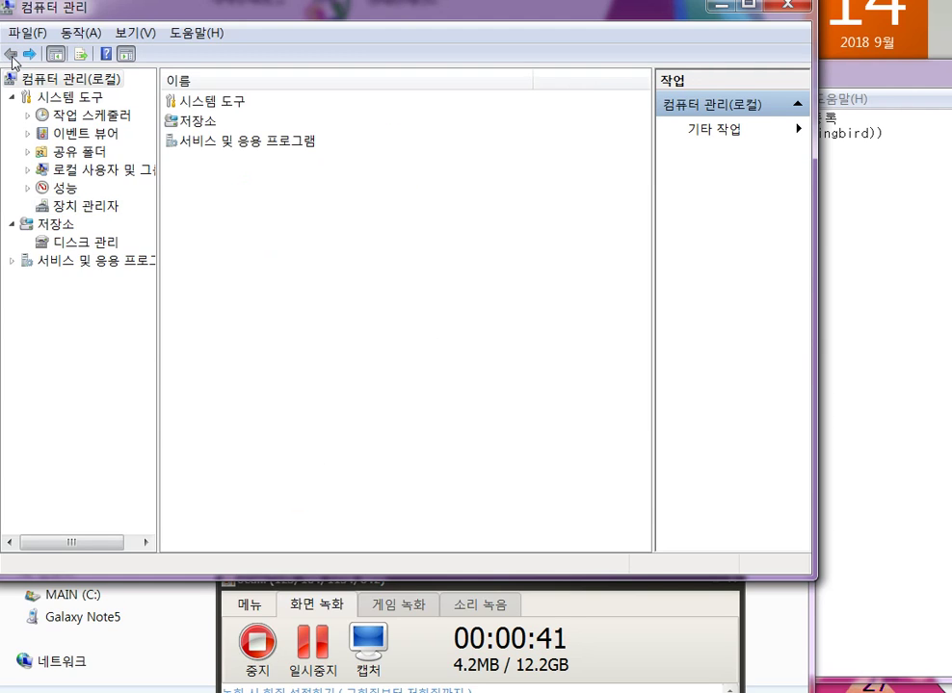
click(800, 17)
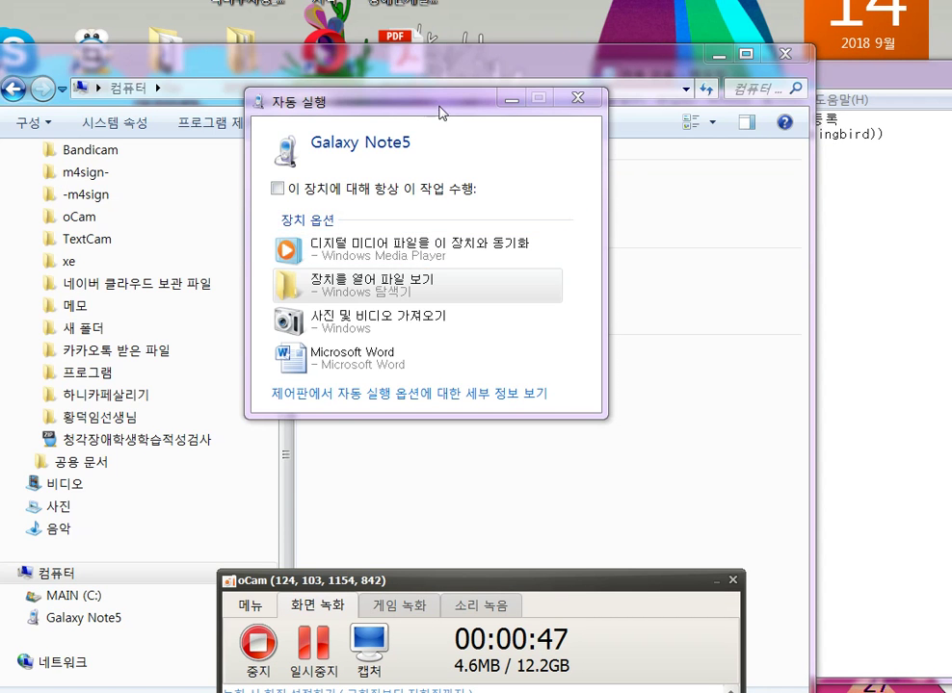
Step: Open the connected Galaxy Note5 for file viewing and browse to Phone > DCIM > Camera
click(392, 289)
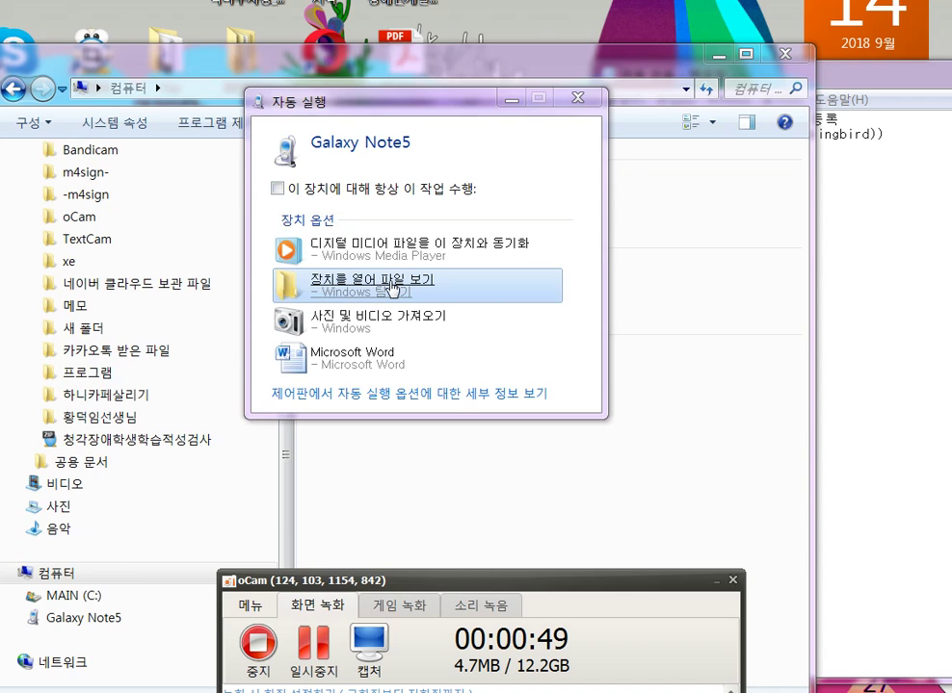
drag(369, 4, 492, 1)
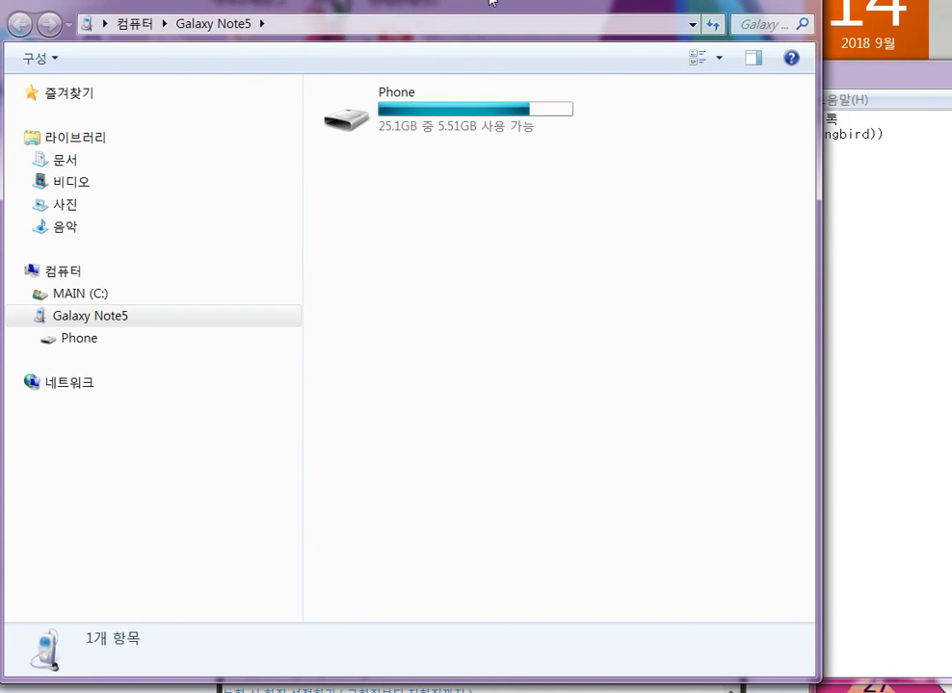
double_click(463, 111)
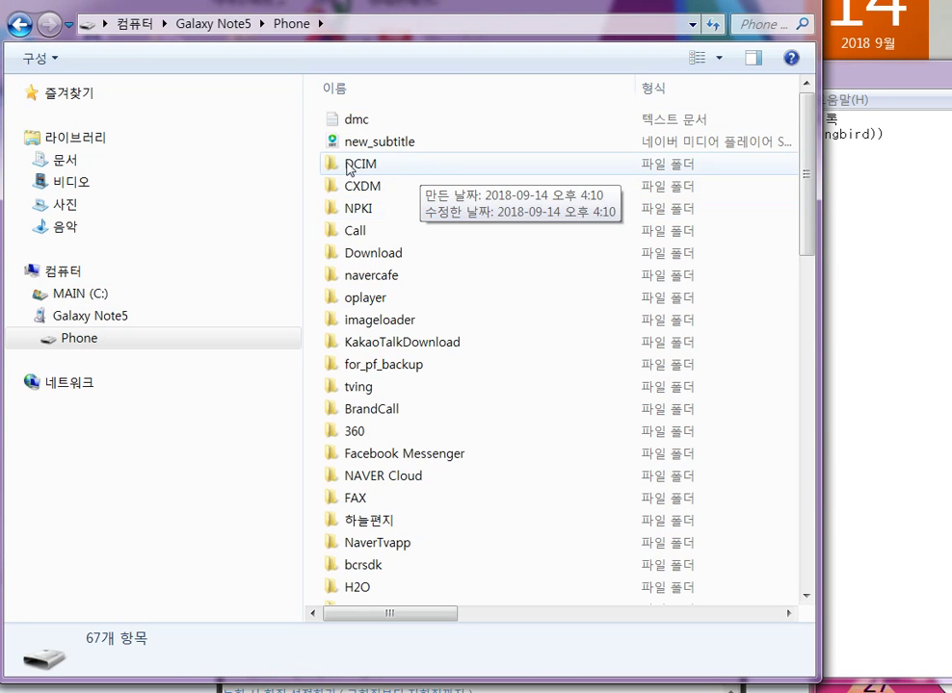
click(409, 171)
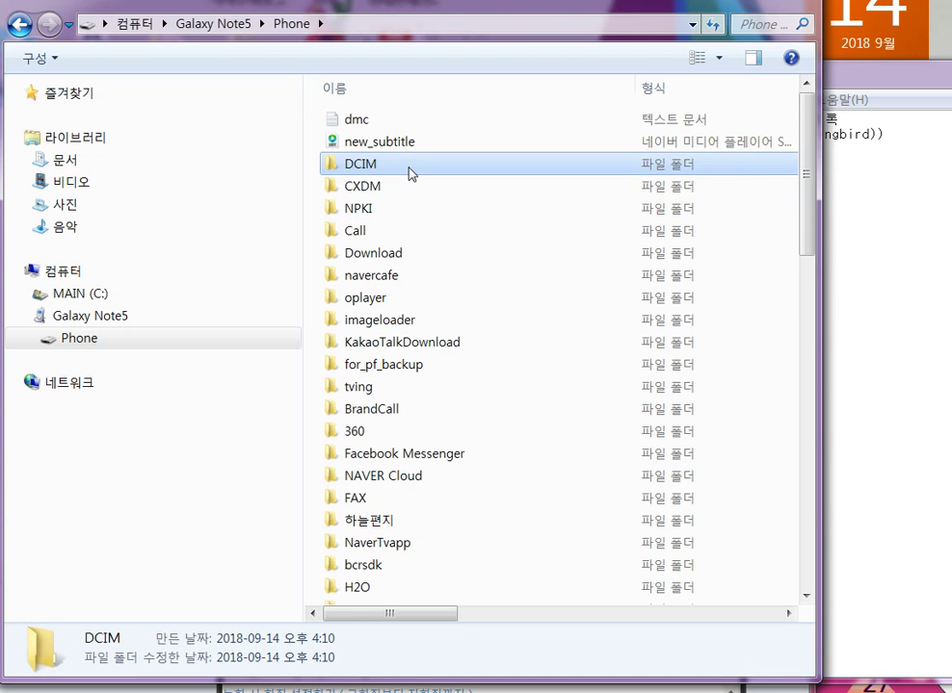
double_click(410, 170)
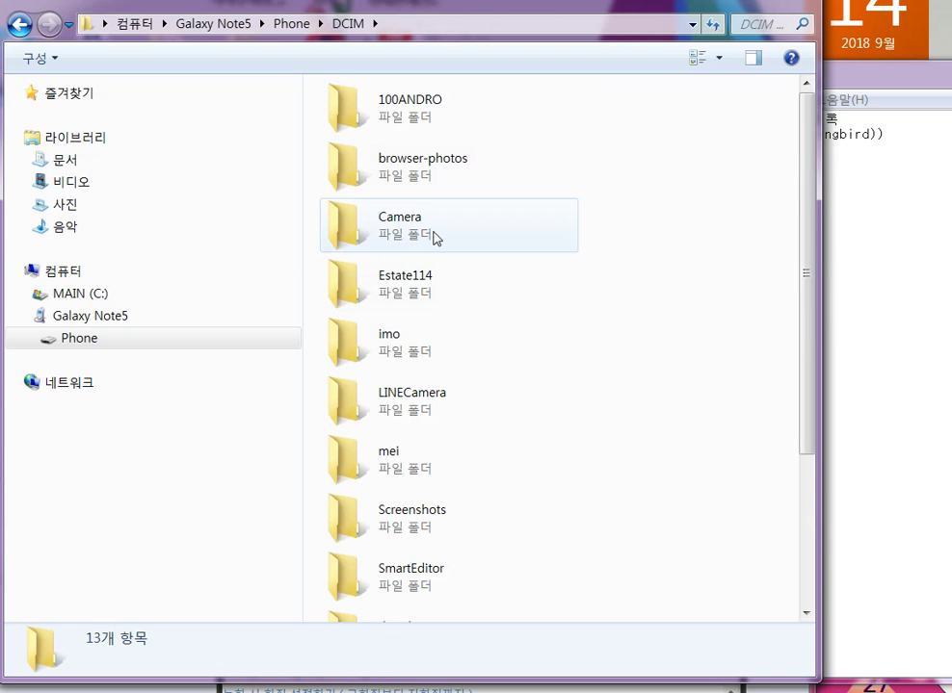
click(440, 235)
double_click(440, 235)
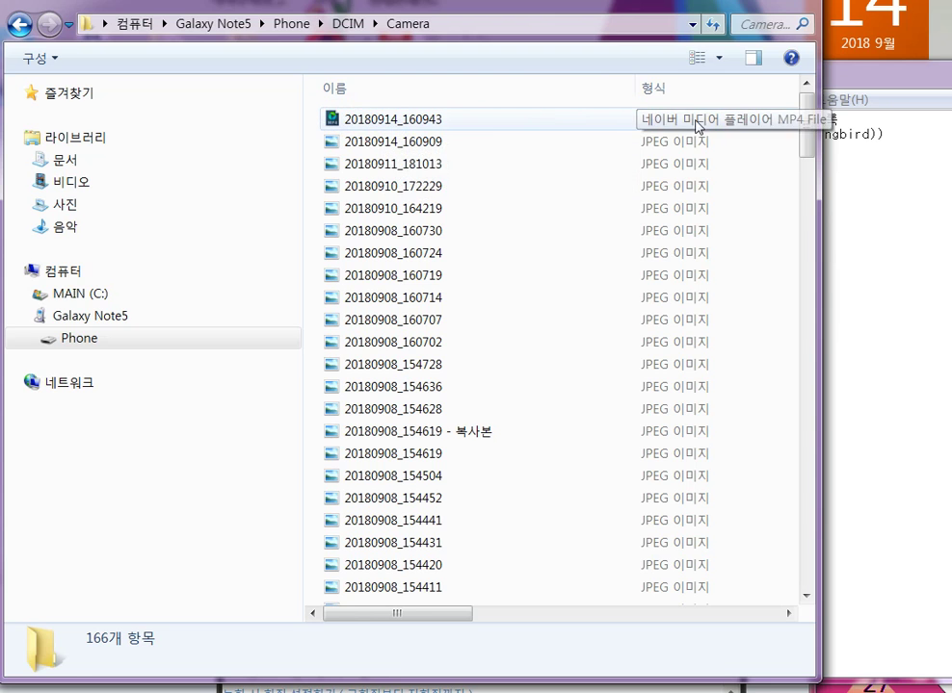
Step: Copy the MP4 video 20180914_160943 from the phone's Camera folder
click(382, 130)
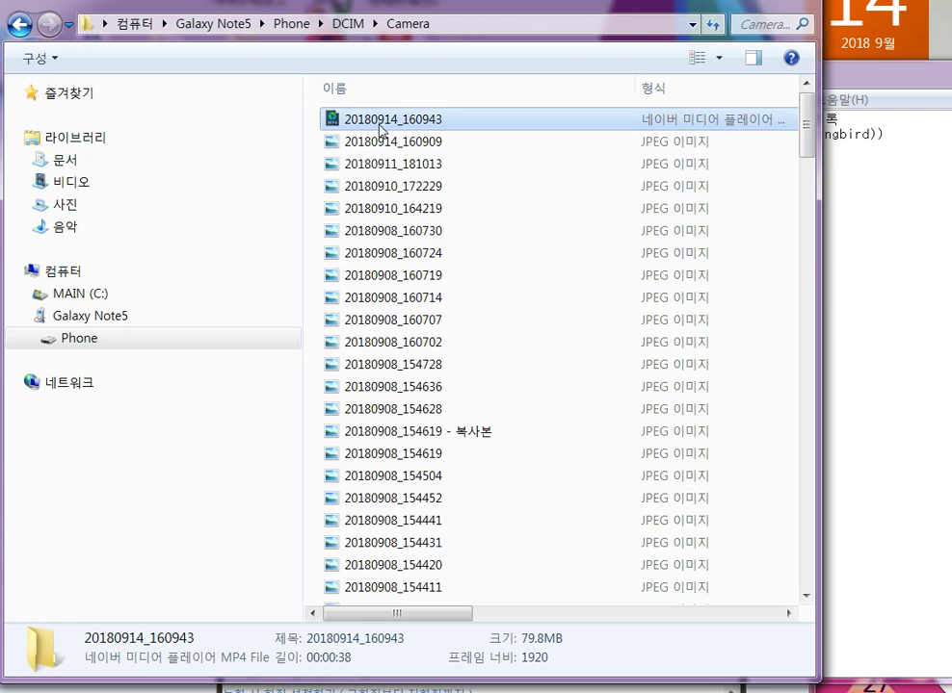
right_click(380, 130)
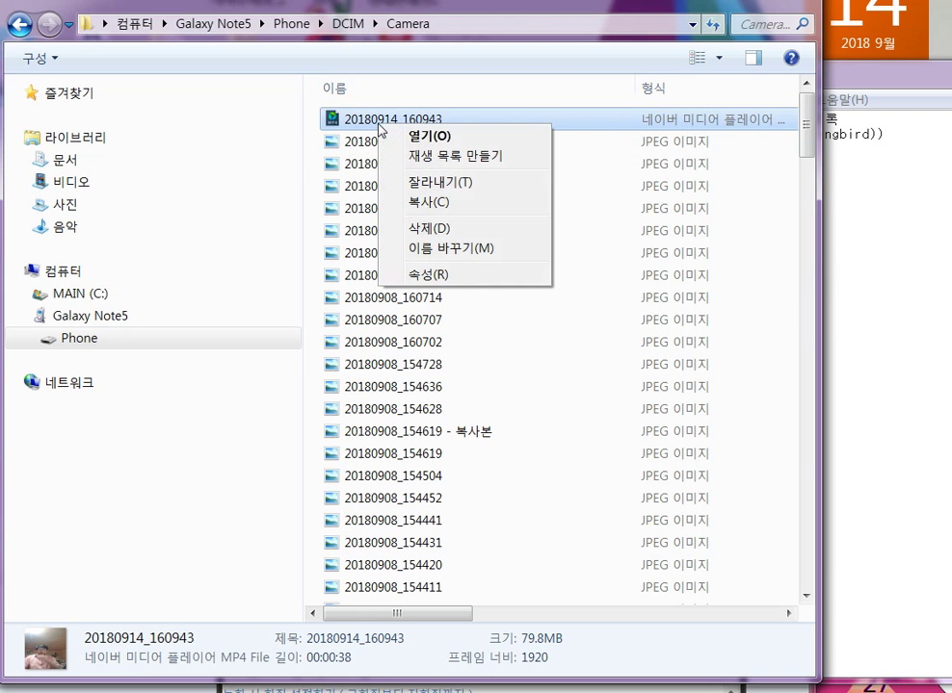
click(428, 202)
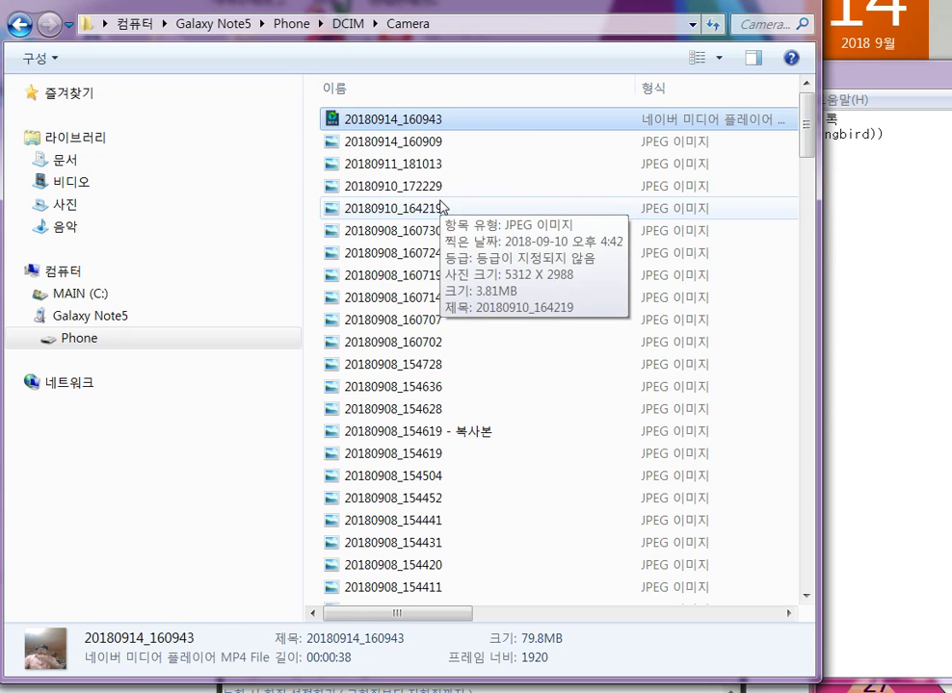
Step: Browse the 문서 library to the FLASHAPPs folder inside 프로그램
click(127, 162)
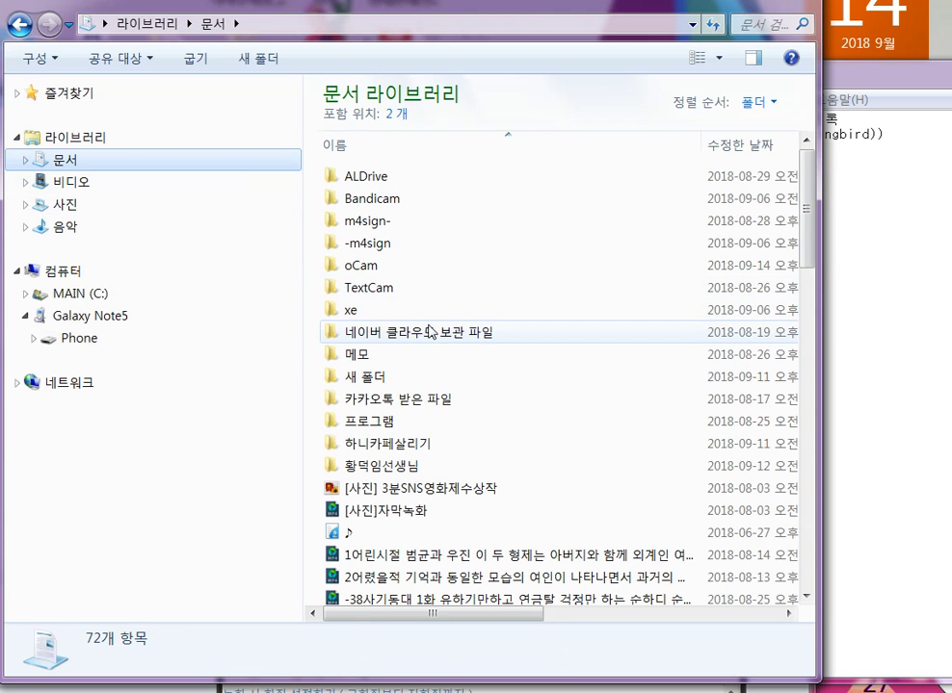
double_click(393, 421)
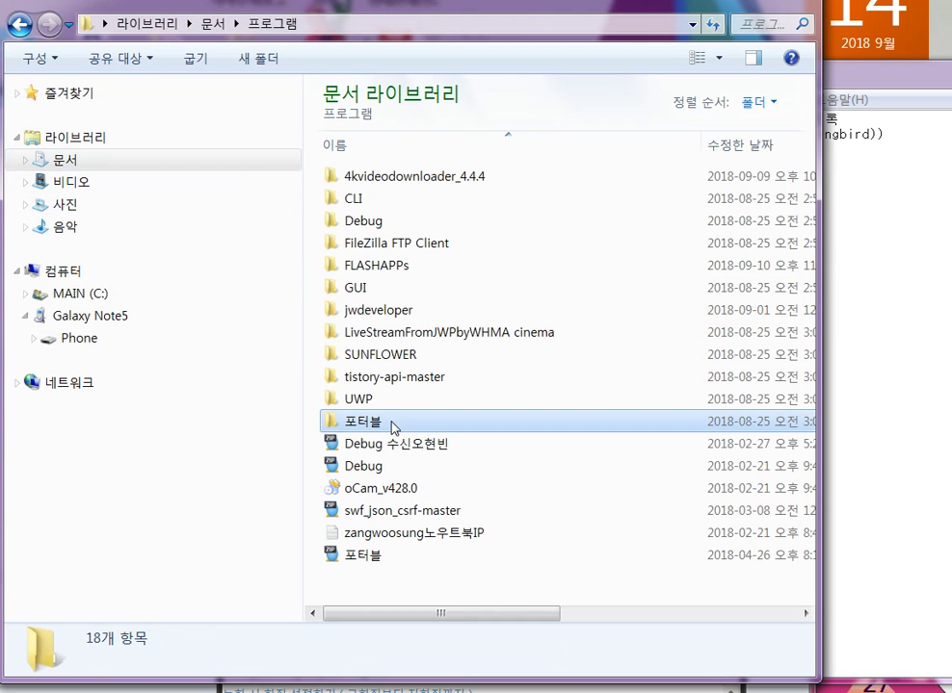
click(391, 422)
click(395, 265)
click(400, 266)
double_click(428, 274)
click(436, 272)
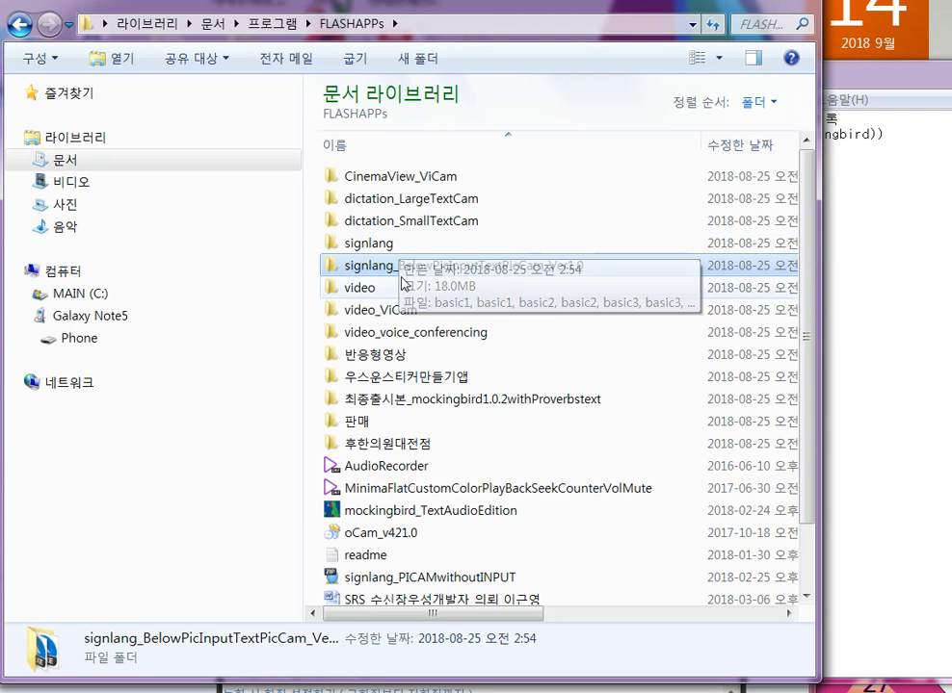
Step: Open the video subfolder of video_ViCam and look through its numbered video files around video14
click(403, 312)
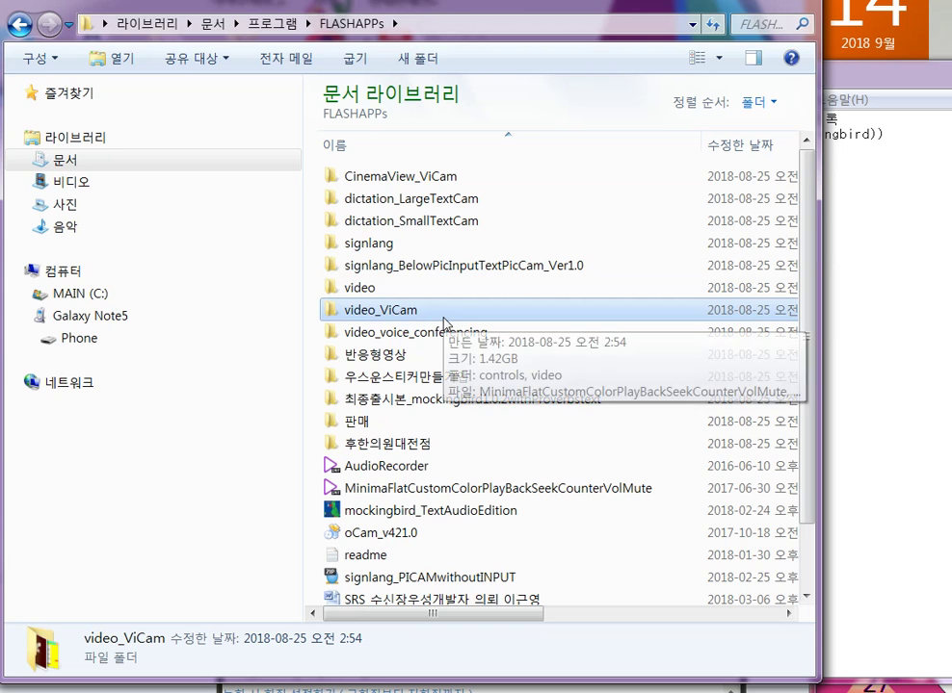
double_click(443, 314)
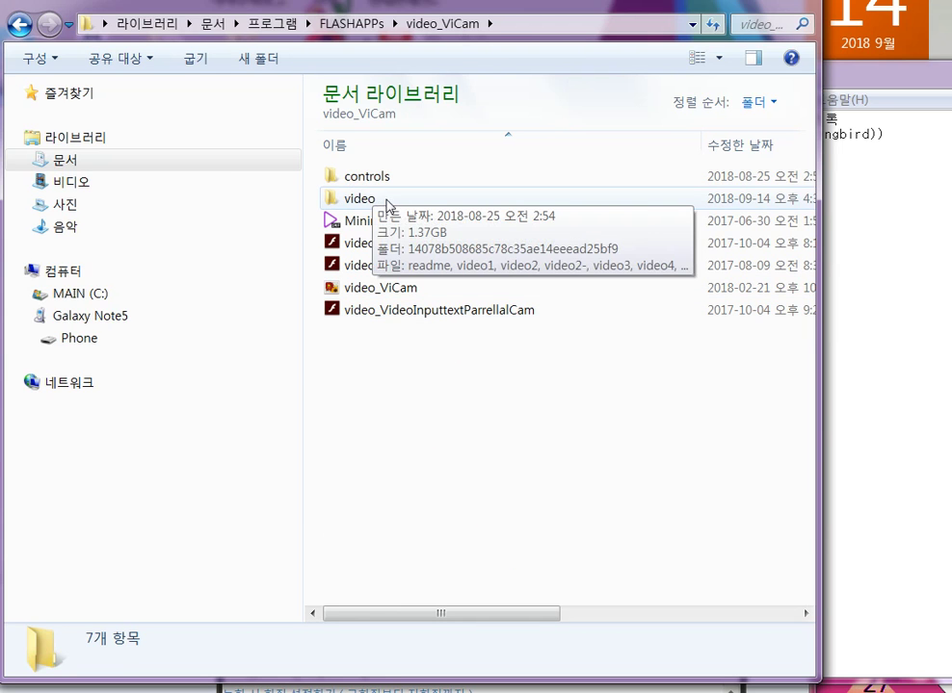
double_click(388, 201)
click(389, 202)
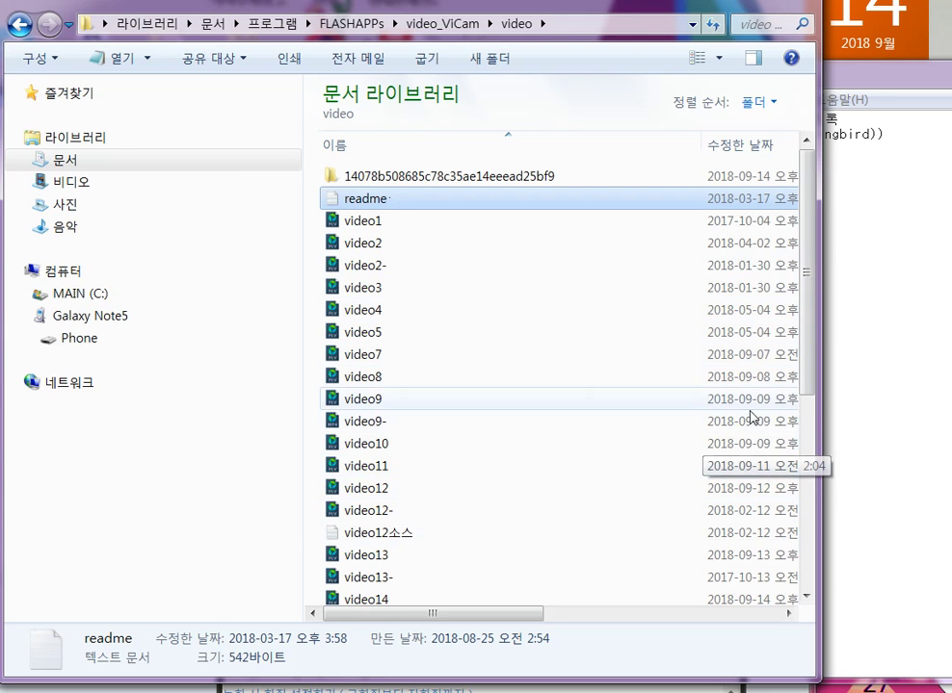
drag(807, 329, 795, 429)
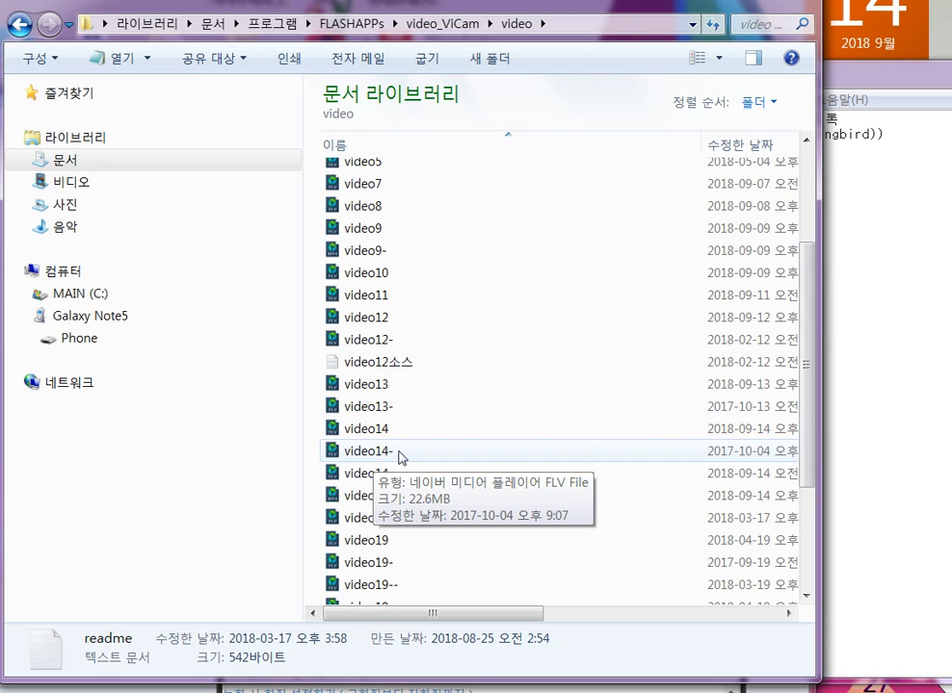
Step: Return to the video_ViCam folder and launch the video_UpVideoDownInputTextVICAM application
click(435, 27)
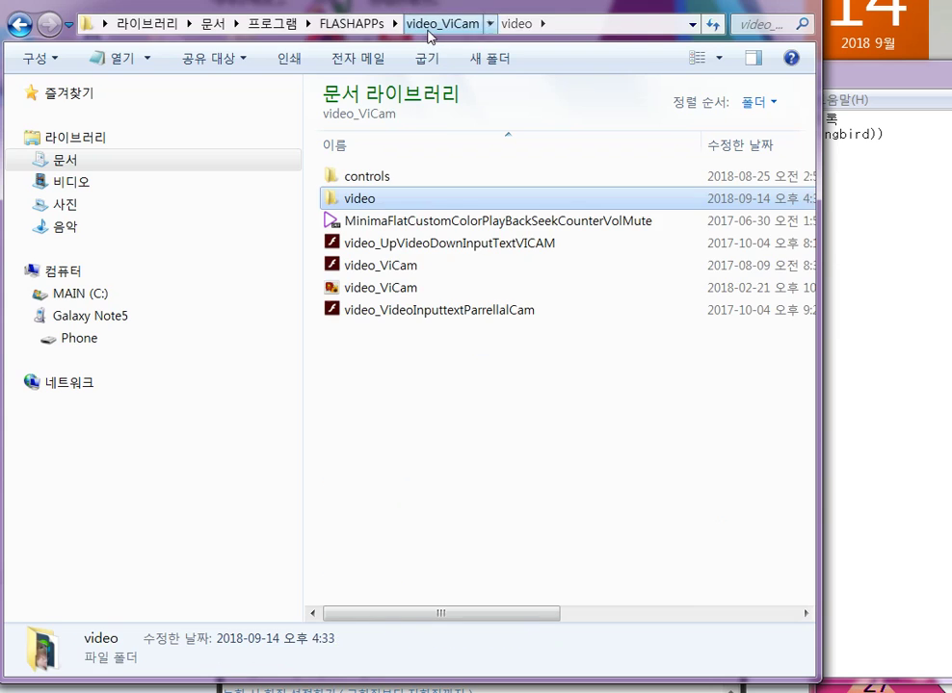
click(435, 253)
click(443, 244)
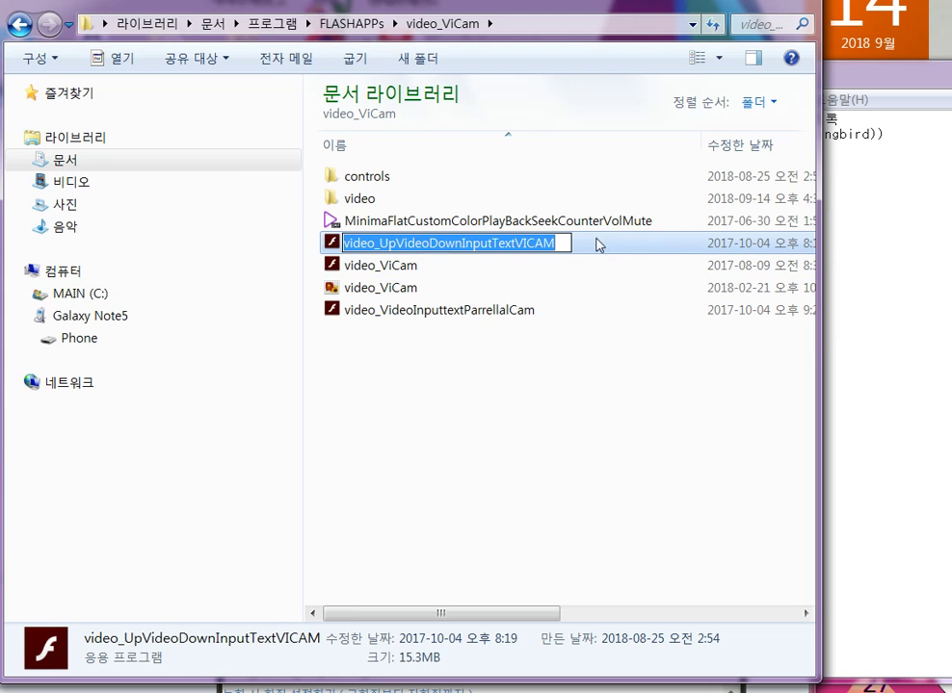
key(Return)
key(Return)
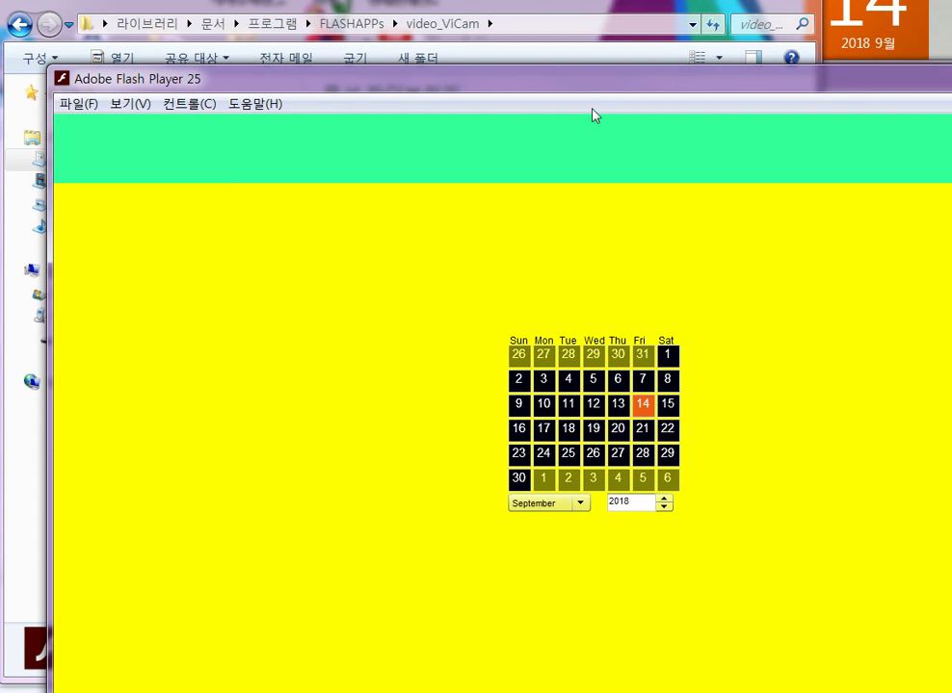
Step: Open the video for September 14, 2018 from the calendar and pause it near the start
drag(608, 85, 546, 0)
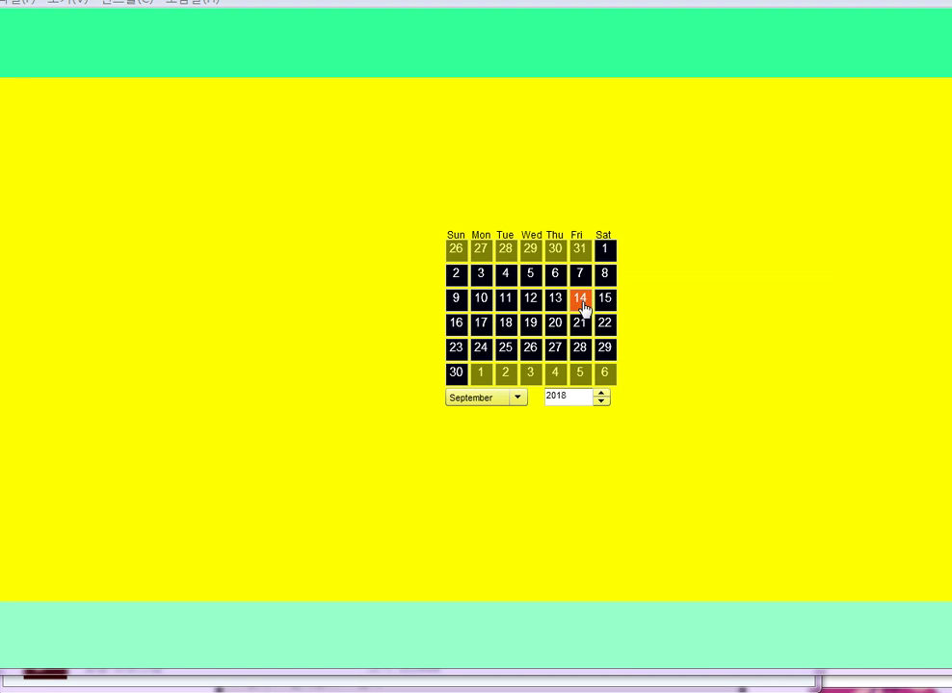
click(582, 304)
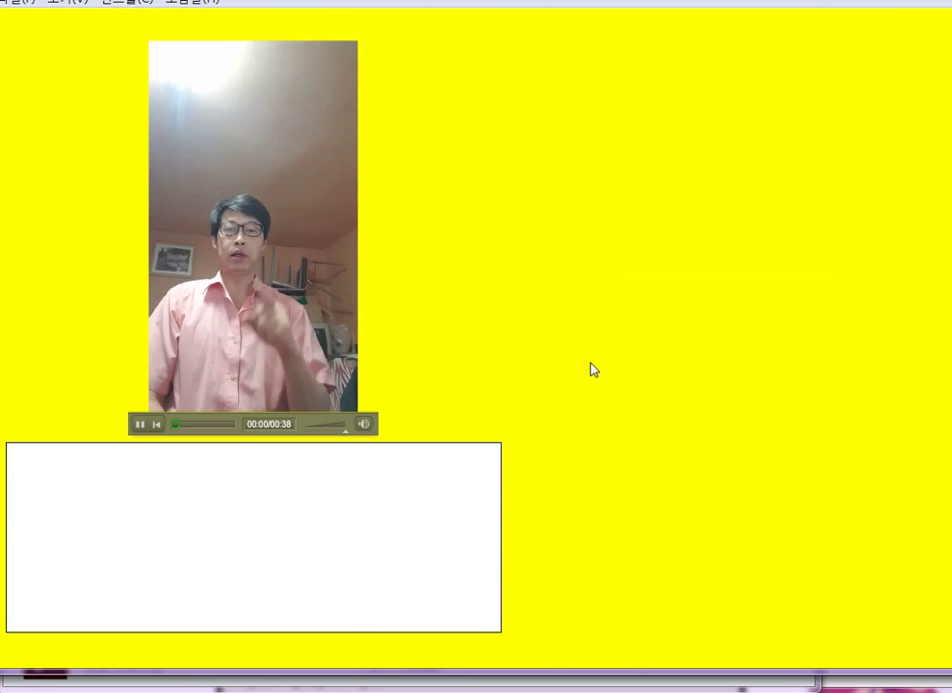
click(140, 426)
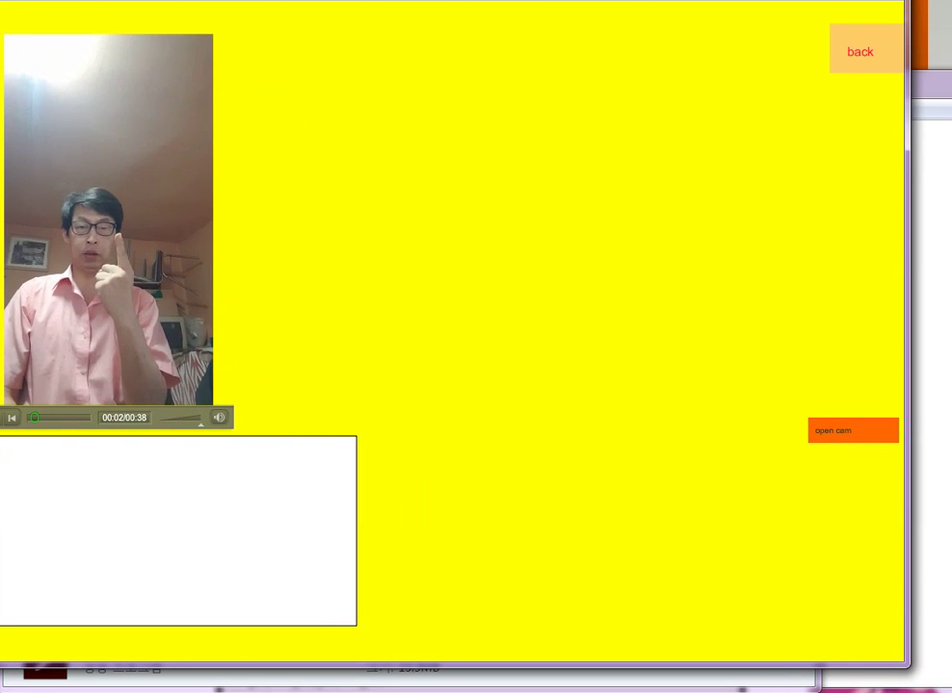
Step: Open the webcam view beside the video, allow camera and microphone access, and move the player window back up
click(821, 439)
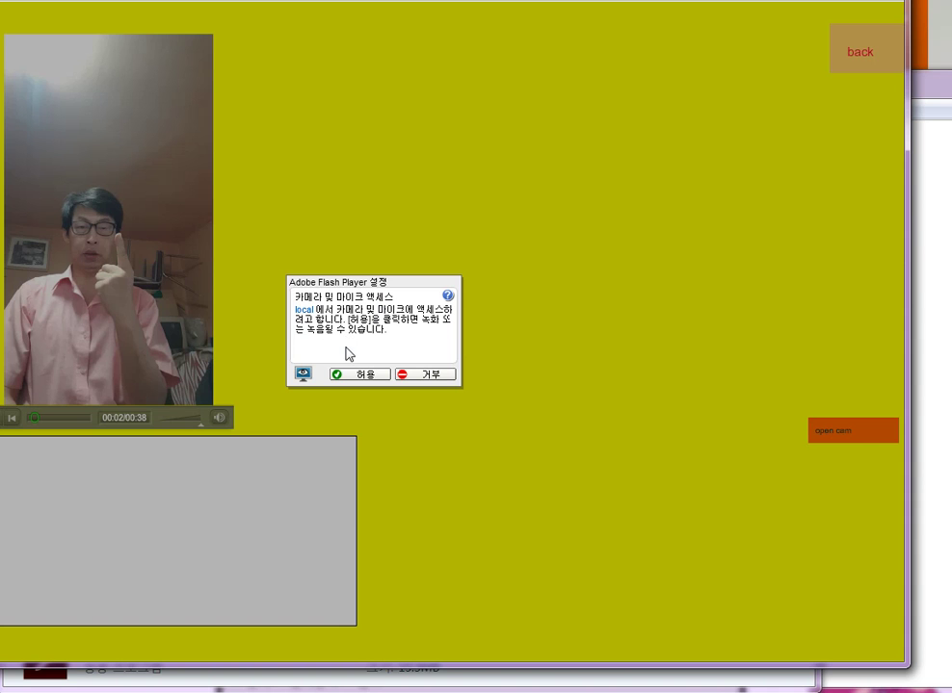
click(356, 375)
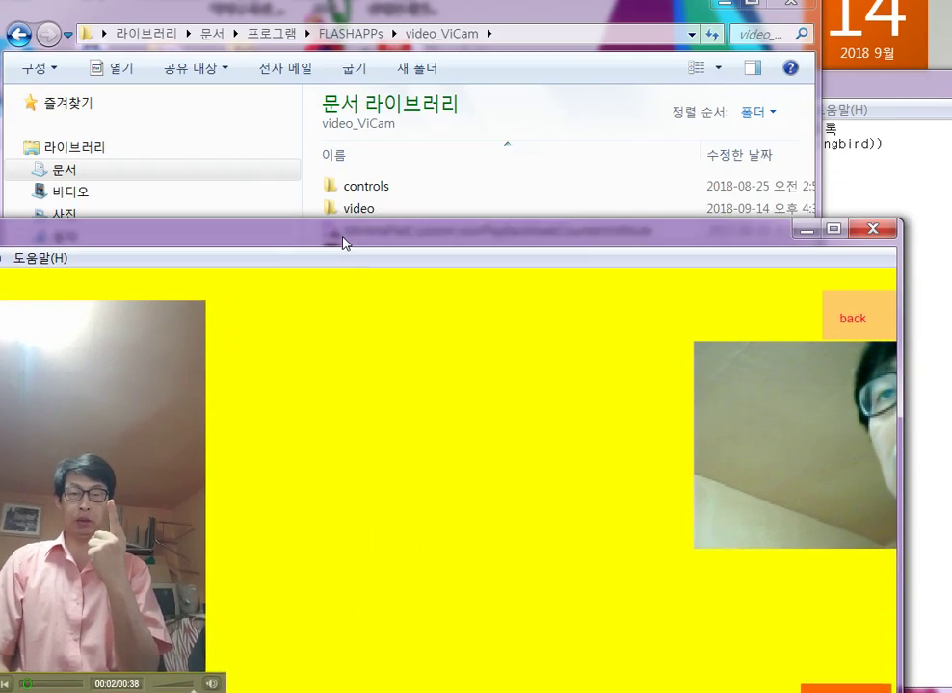
drag(343, 240, 438, 0)
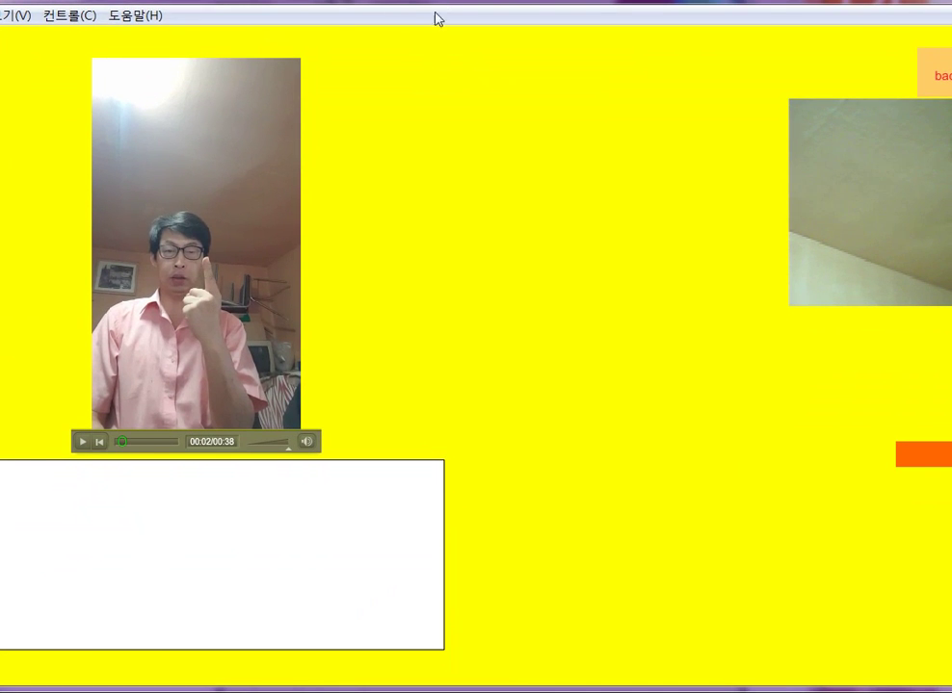